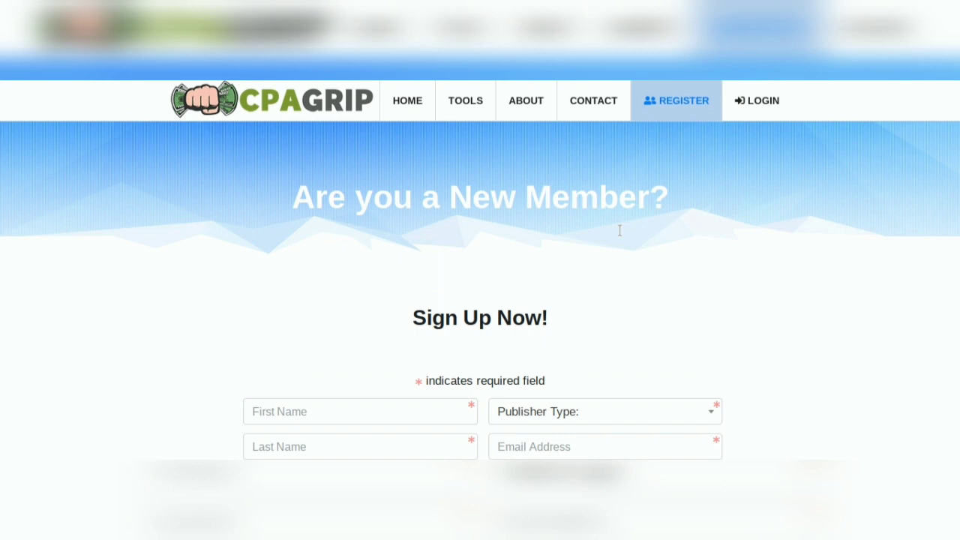
- Sign in to the CPAGrip affiliate account and open Monetization Tools > Content Lockers
{"action": "scroll", "coordinate": [620, 230], "scroll_direction": "down", "scroll_amount": 2}
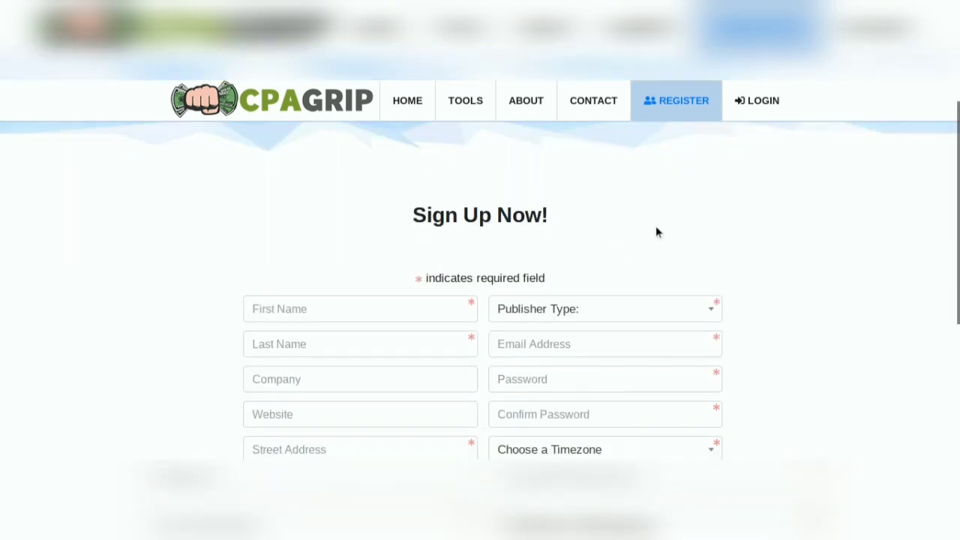
{"action": "scroll", "coordinate": [655, 227], "scroll_direction": "down", "scroll_amount": 2}
{"action": "scroll", "coordinate": [655, 228], "scroll_direction": "down", "scroll_amount": 1}
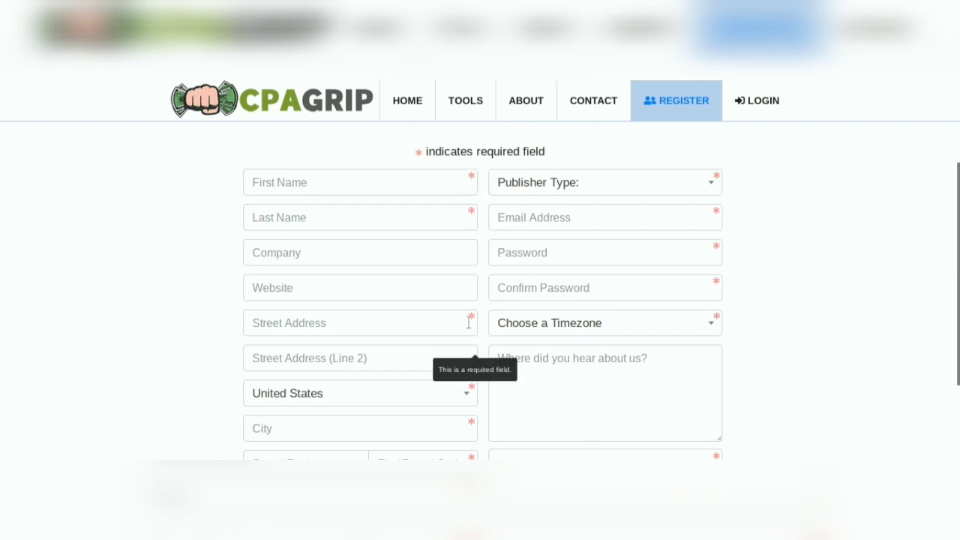
{"action": "scroll", "coordinate": [468, 324], "scroll_direction": "down", "scroll_amount": 1}
{"action": "scroll", "coordinate": [470, 363], "scroll_direction": "down", "scroll_amount": 1}
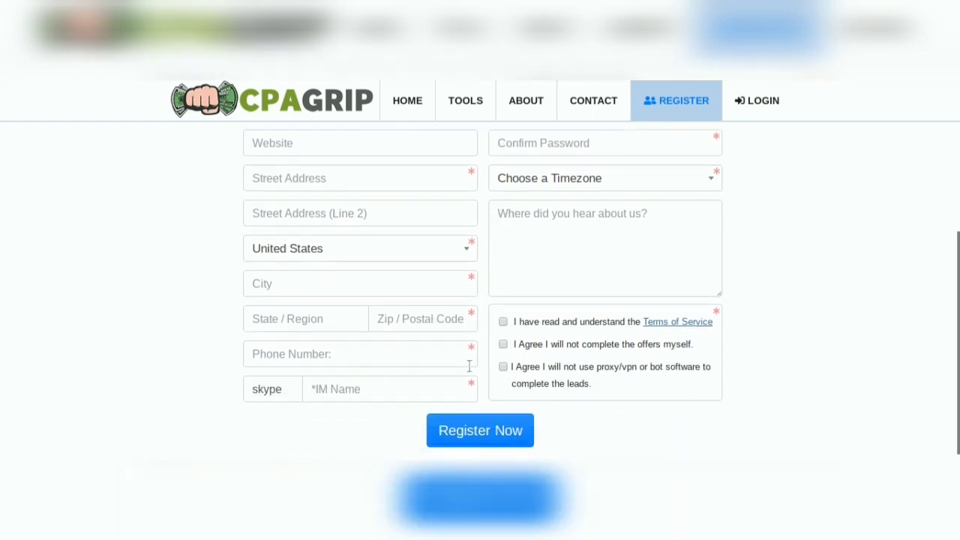
{"action": "scroll", "coordinate": [531, 306], "scroll_direction": "up", "scroll_amount": 2}
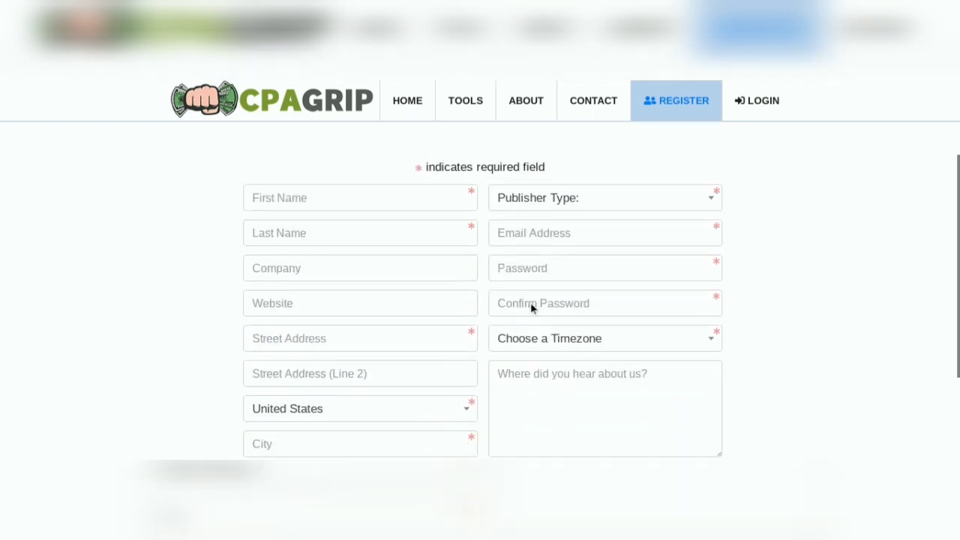
{"action": "scroll", "coordinate": [518, 353], "scroll_direction": "down", "scroll_amount": 2}
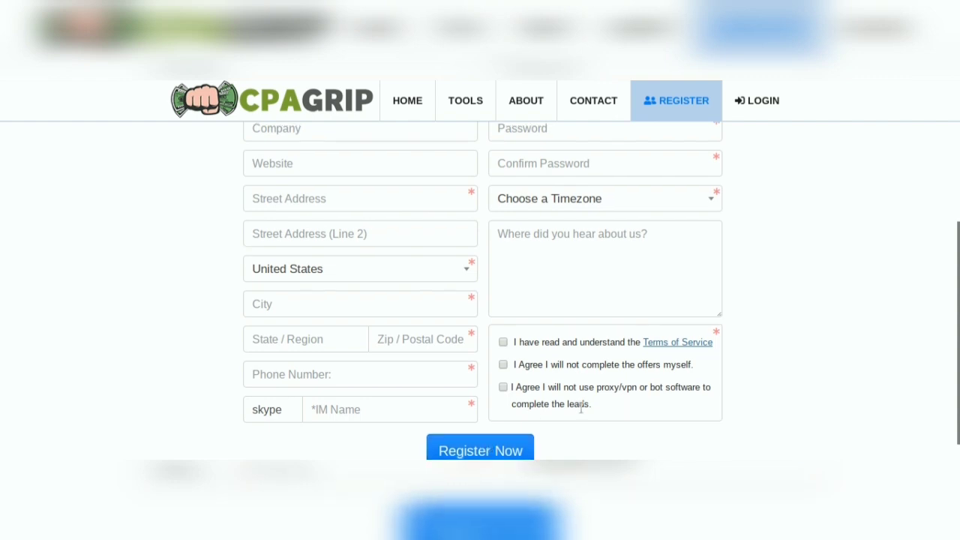
{"action": "scroll", "coordinate": [581, 406], "scroll_direction": "up", "scroll_amount": 3}
{"action": "scroll", "coordinate": [580, 406], "scroll_direction": "up", "scroll_amount": 2}
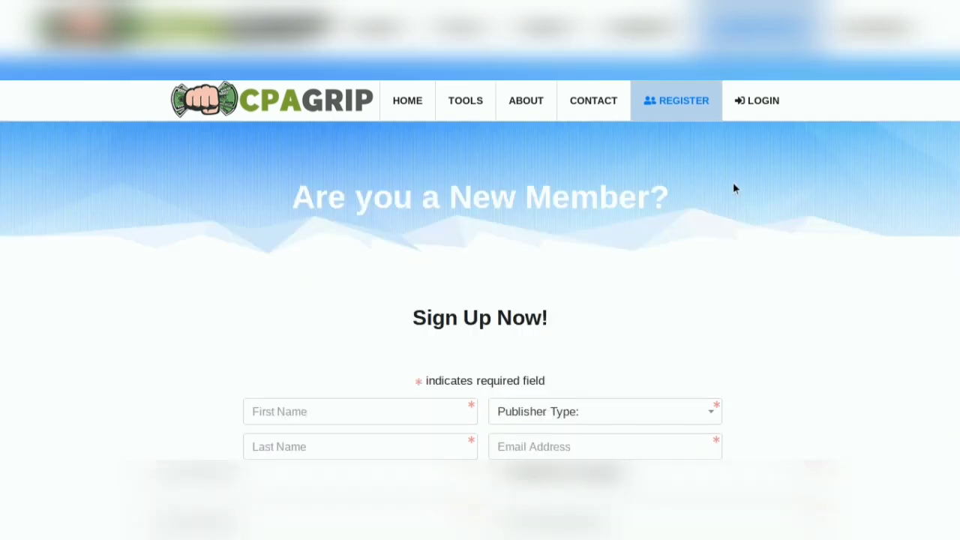
{"action": "left_click", "coordinate": [757, 102]}
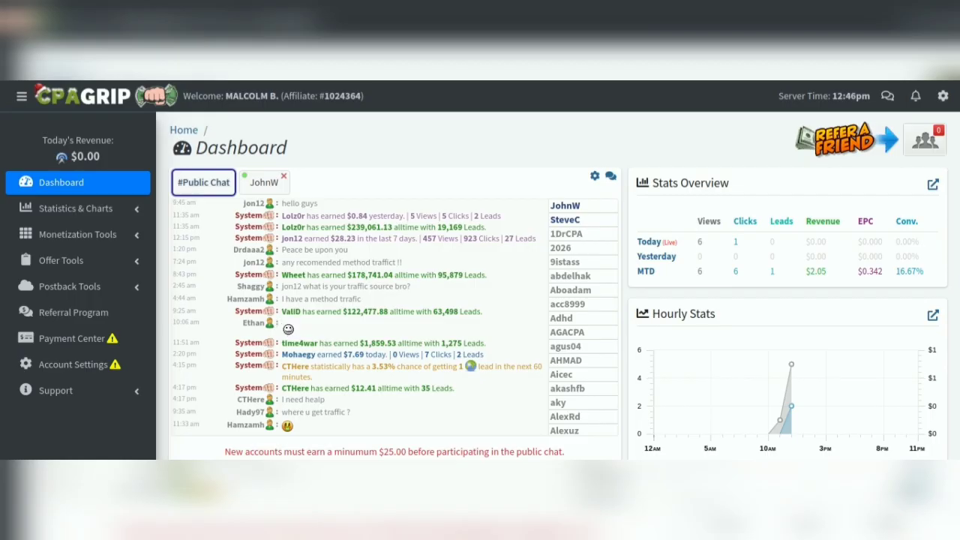
{"action": "left_click", "coordinate": [87, 235]}
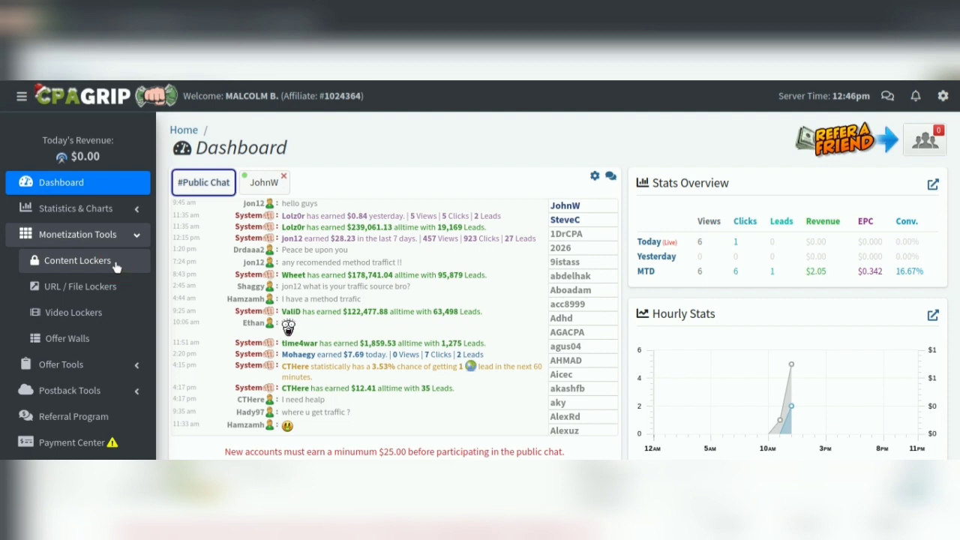
{"action": "left_click", "coordinate": [116, 266]}
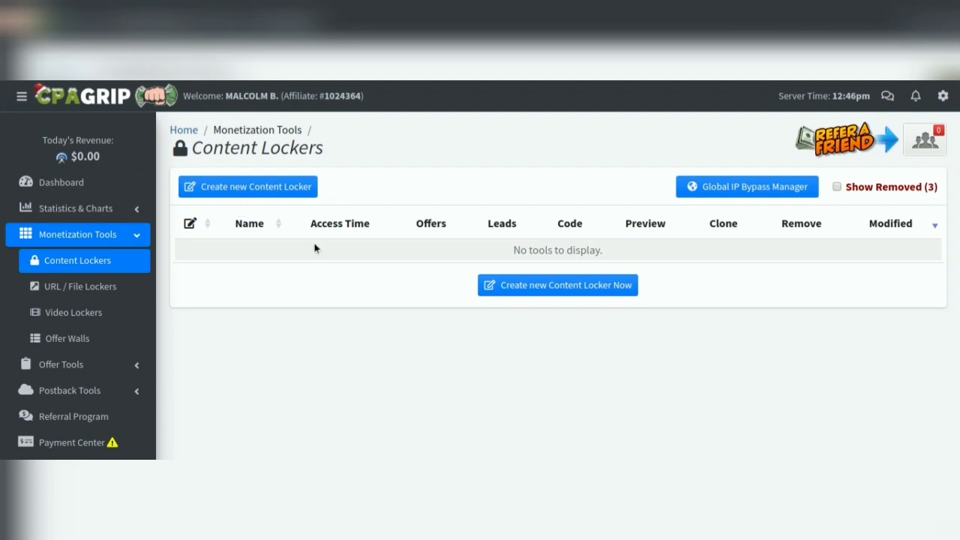
- Create a new content locker, agreeing to the Terms of Service and continuing to the editor
{"action": "left_click", "coordinate": [519, 292]}
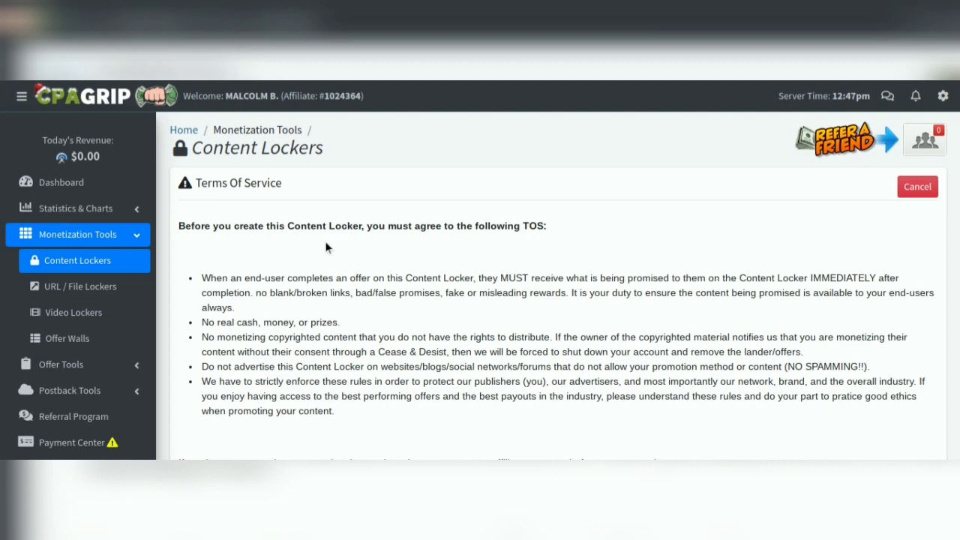
{"action": "scroll", "coordinate": [326, 248], "scroll_direction": "down", "scroll_amount": 3}
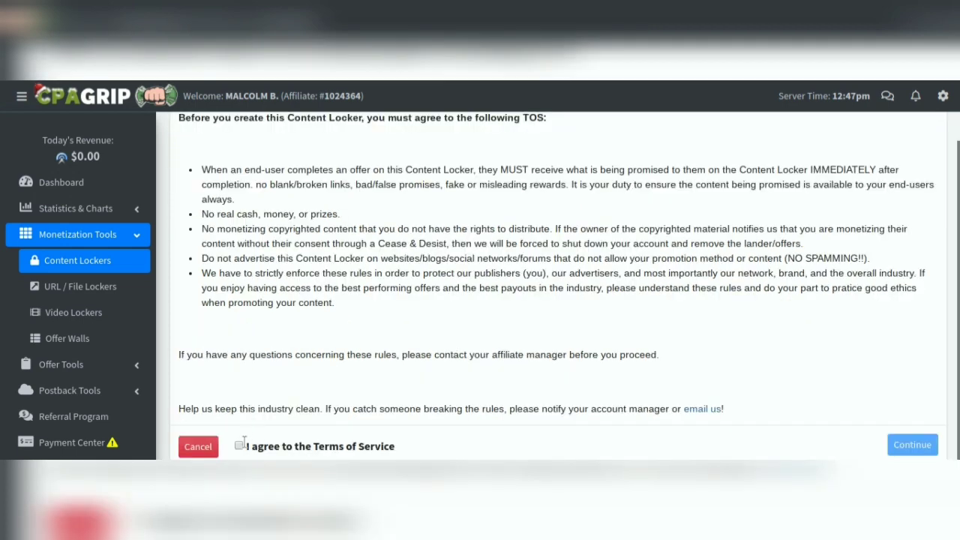
{"action": "left_click", "coordinate": [238, 446]}
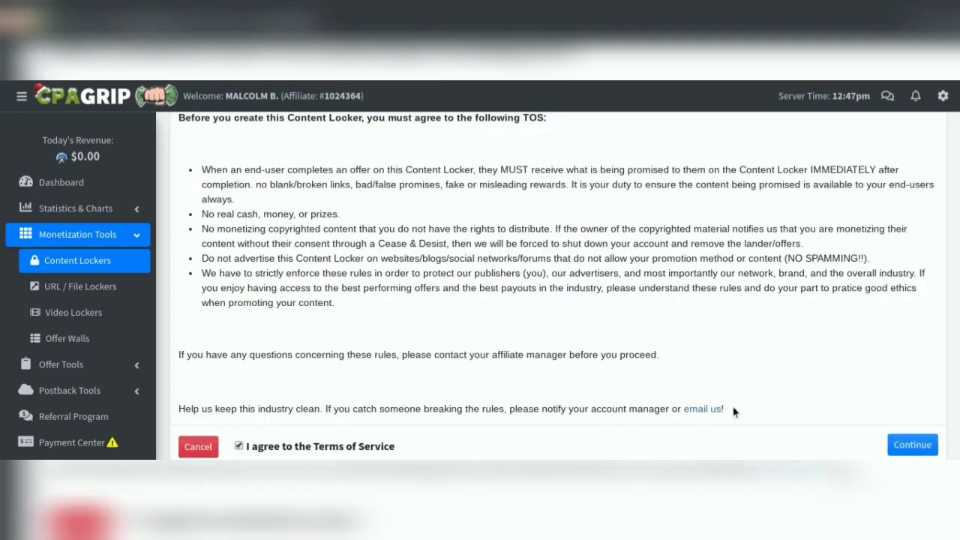
{"action": "left_click", "coordinate": [917, 446]}
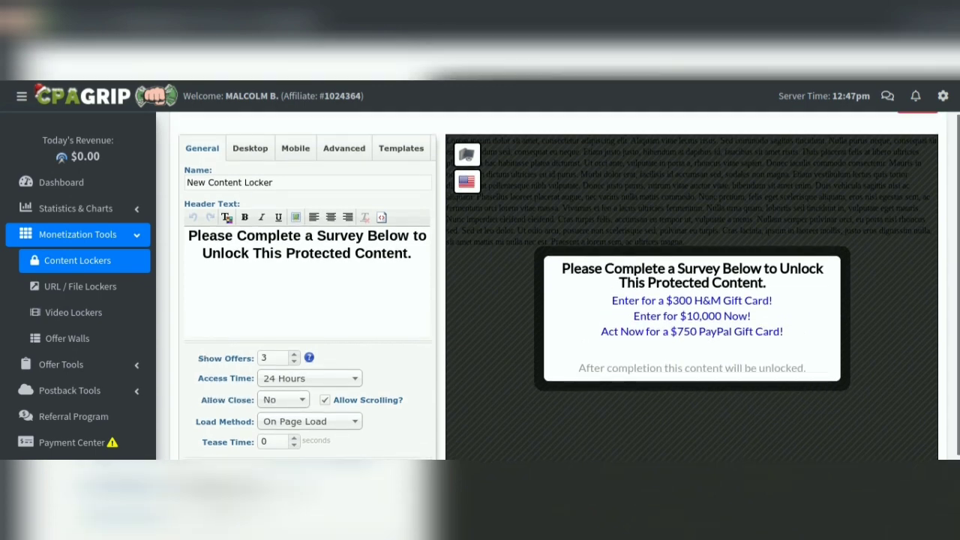
{"action": "scroll", "coordinate": [558, 285], "scroll_direction": "up", "scroll_amount": 1}
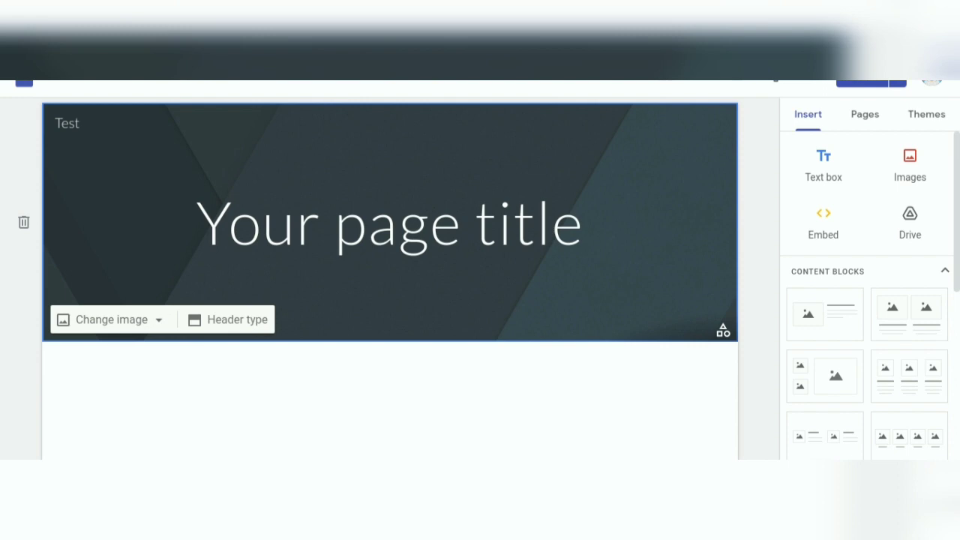
- Replace the placeholder header title with '2023 Top 10'
{"action": "left_click", "coordinate": [366, 222]}
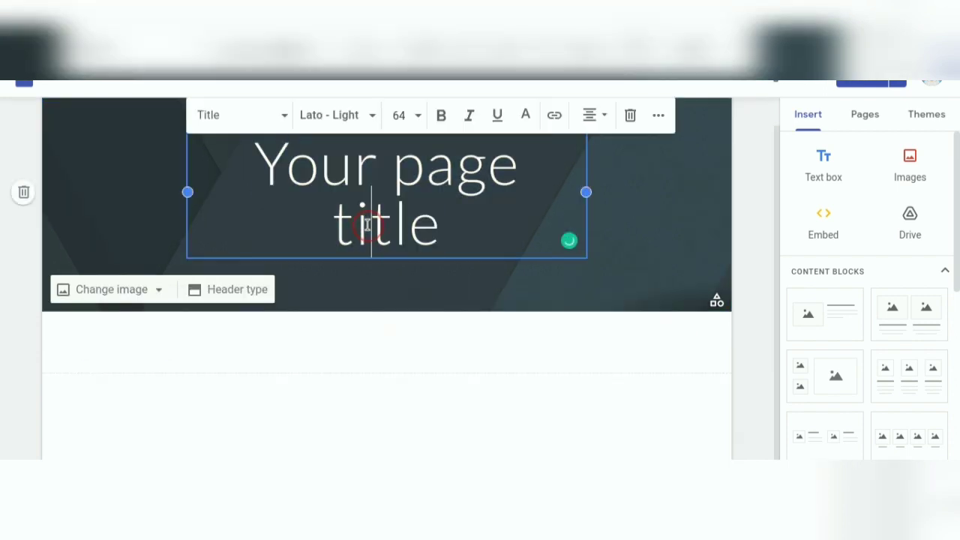
{"action": "triple_click", "coordinate": [368, 225]}
{"action": "type", "text": "29"}
{"action": "key", "text": "BackSpace"}
{"action": "type", "text": "0"}
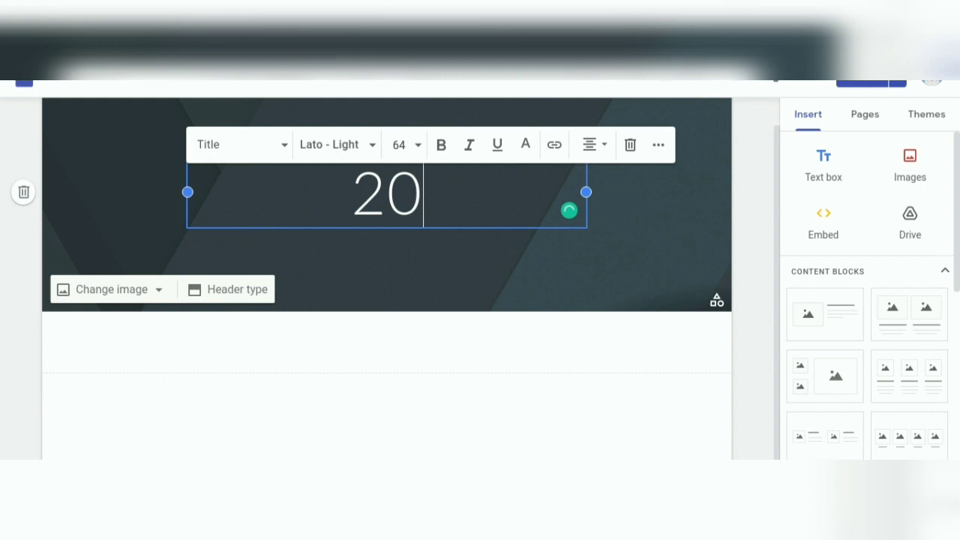
{"action": "type", "text": "23 Top"}
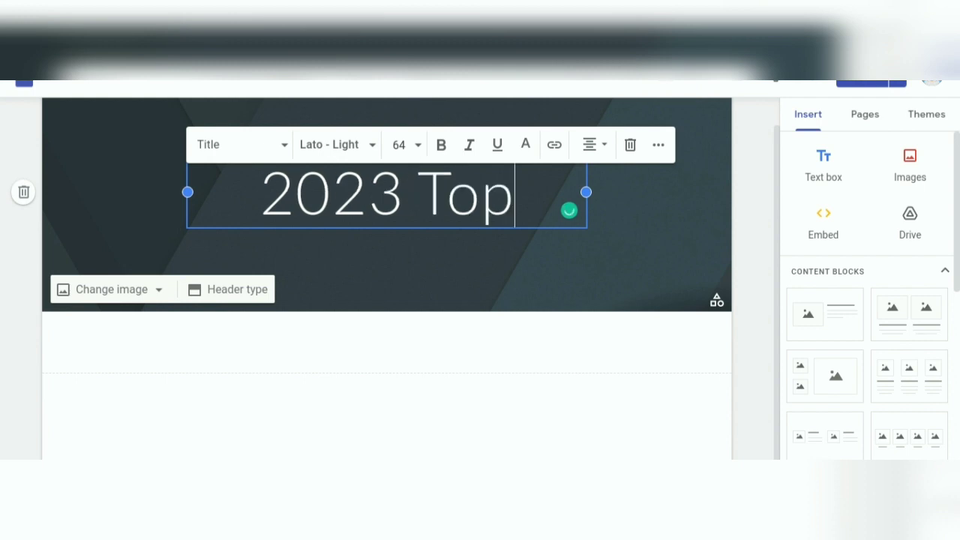
{"action": "type", "text": " 10"}
- Remove the stray line and complete the title as '2023 Top 10 Videos Games'
{"action": "key", "text": "Return"}
{"action": "type", "text": "Cl"}
{"action": "key", "text": "BackSpace"}
{"action": "key", "text": "BackSpace"}
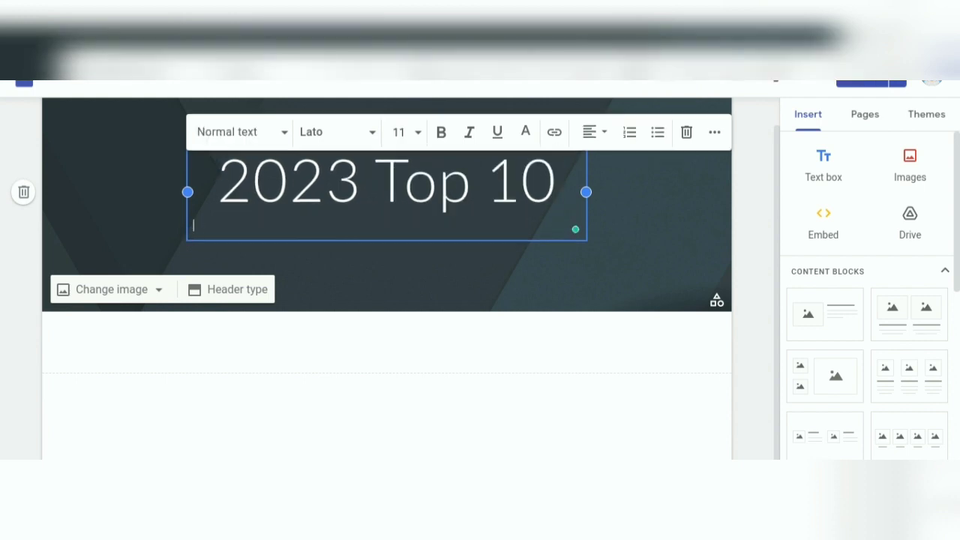
{"action": "key", "text": "BackSpace"}
{"action": "key", "text": "Return"}
{"action": "key", "text": "BackSpace"}
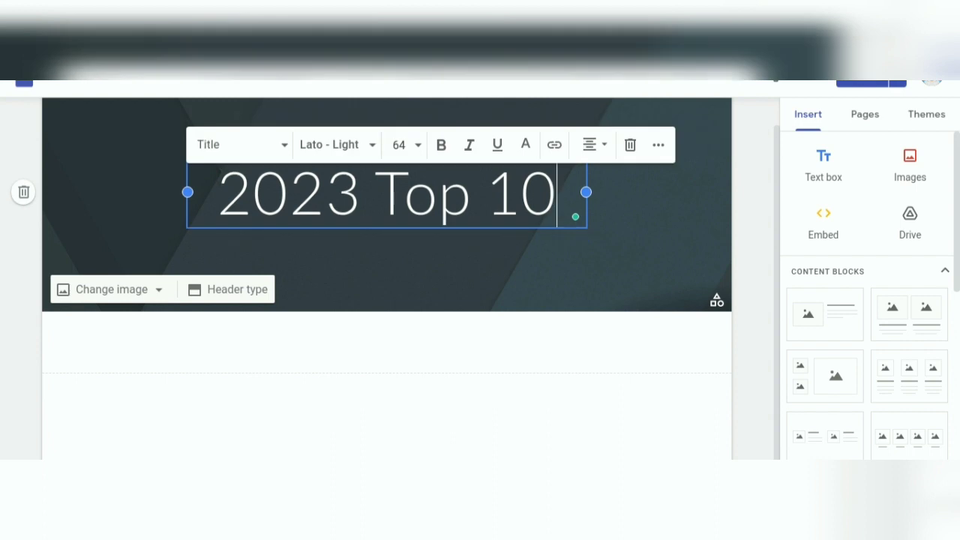
{"action": "type", "text": "Videos Games"}
{"action": "left_click", "coordinate": [525, 341]}
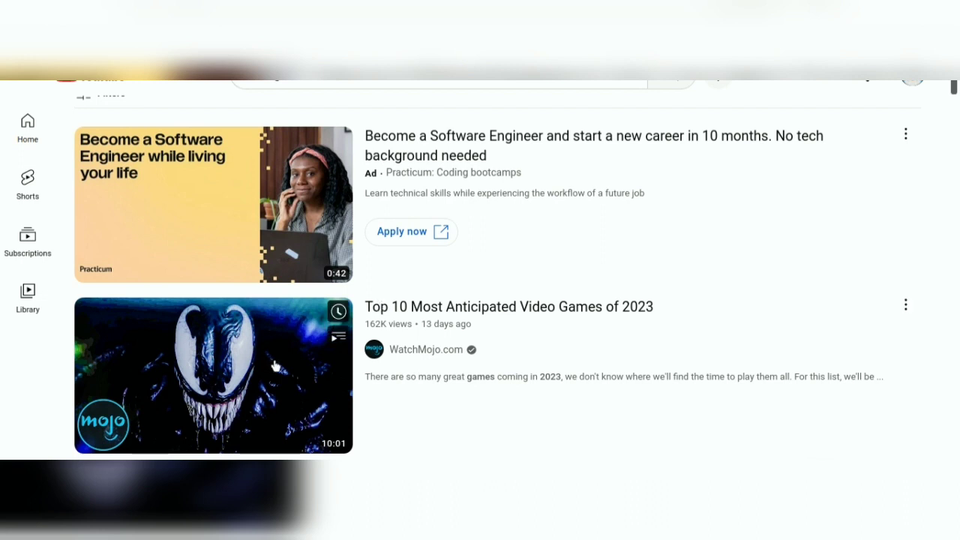
- Open WatchMojo's 'Top 10 Most Anticipated Video Games of 2023' and scroll to its description
{"action": "mouse_move", "coordinate": [423, 318]}
{"action": "left_click", "coordinate": [422, 315]}
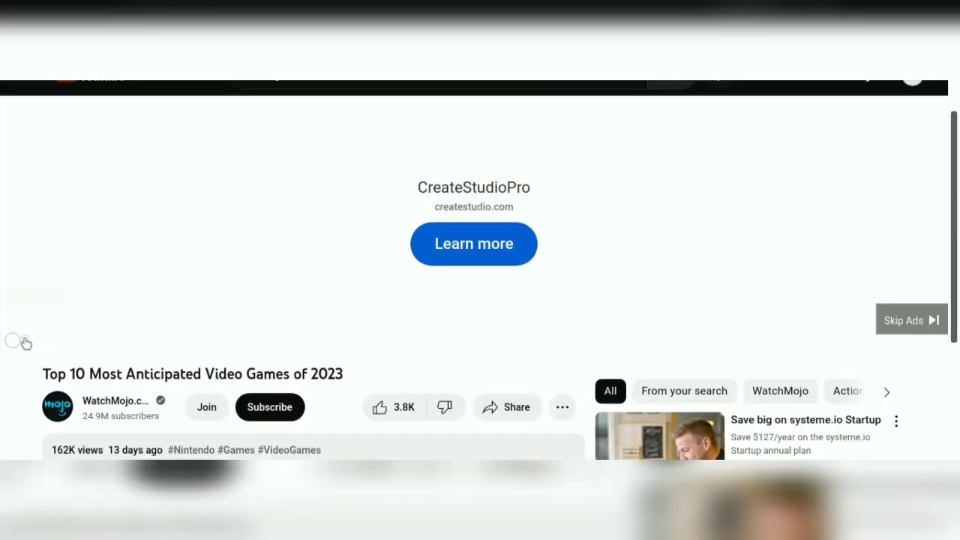
{"action": "scroll", "coordinate": [386, 371], "scroll_direction": "down", "scroll_amount": 1}
{"action": "scroll", "coordinate": [385, 371], "scroll_direction": "down", "scroll_amount": 1}
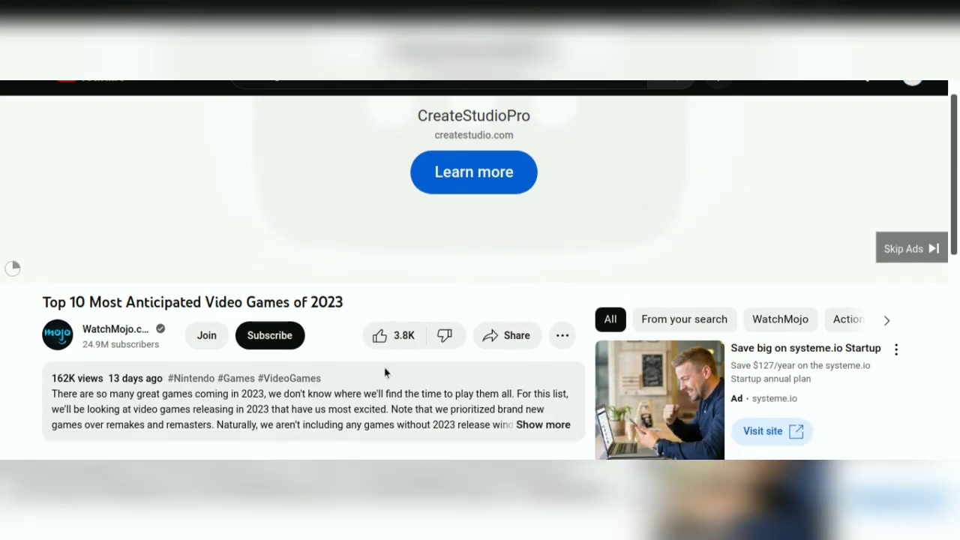
{"action": "scroll", "coordinate": [385, 370], "scroll_direction": "down", "scroll_amount": 2}
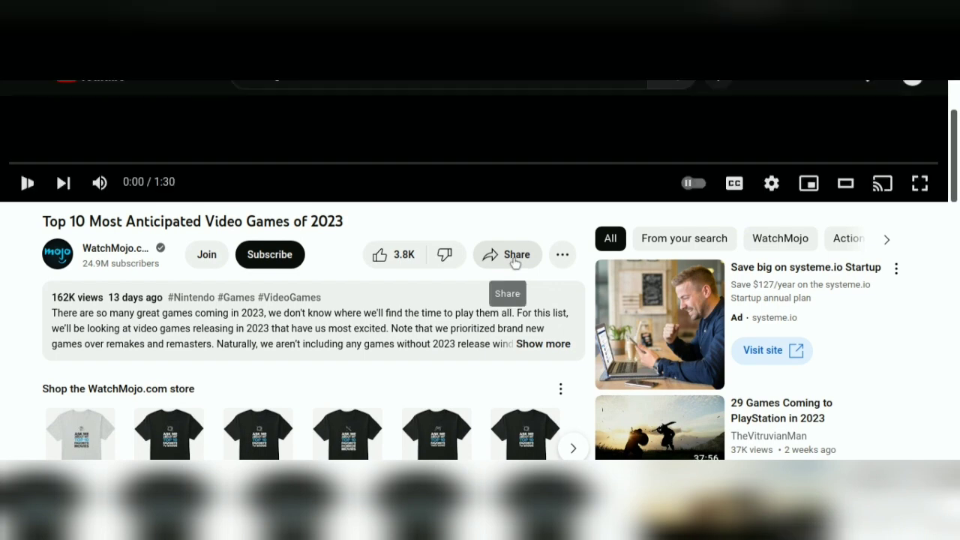
- Copy the video's iframe embed code from Share > Embed, then close the embed window
{"action": "left_click", "coordinate": [515, 259]}
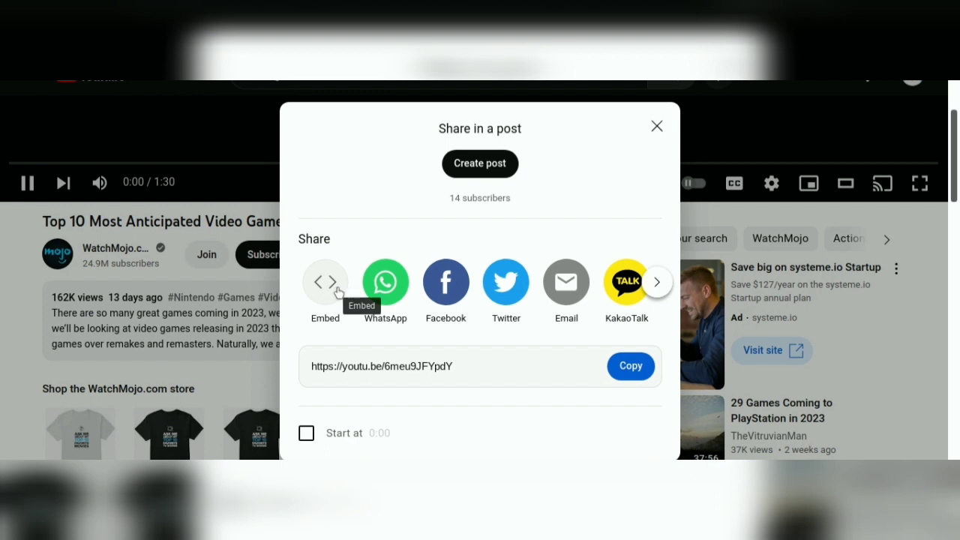
{"action": "left_click", "coordinate": [336, 291]}
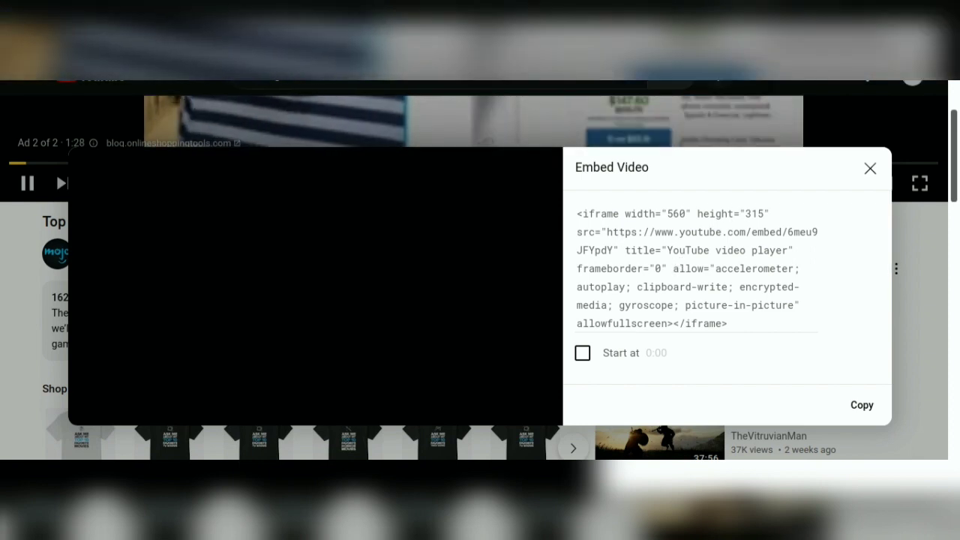
{"action": "left_click", "coordinate": [674, 267]}
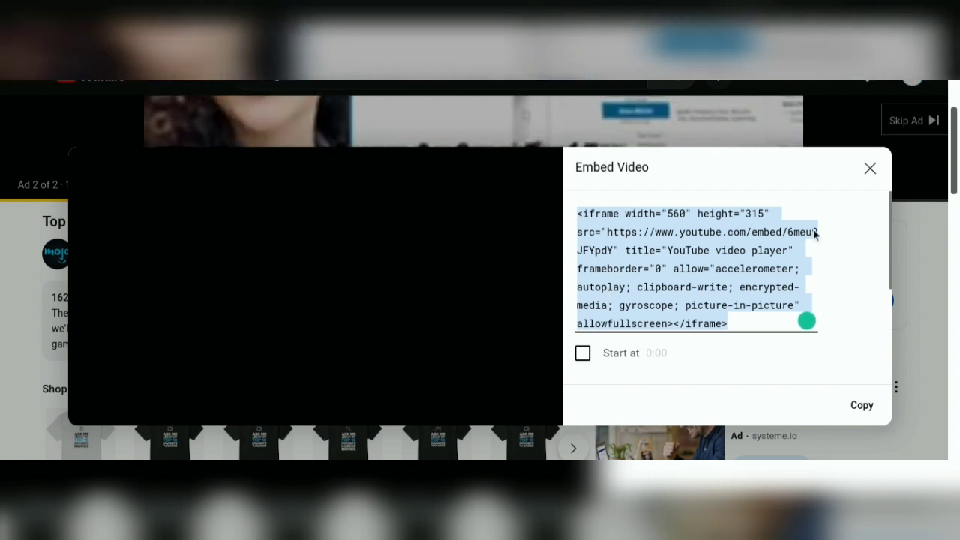
{"action": "left_click", "coordinate": [869, 170]}
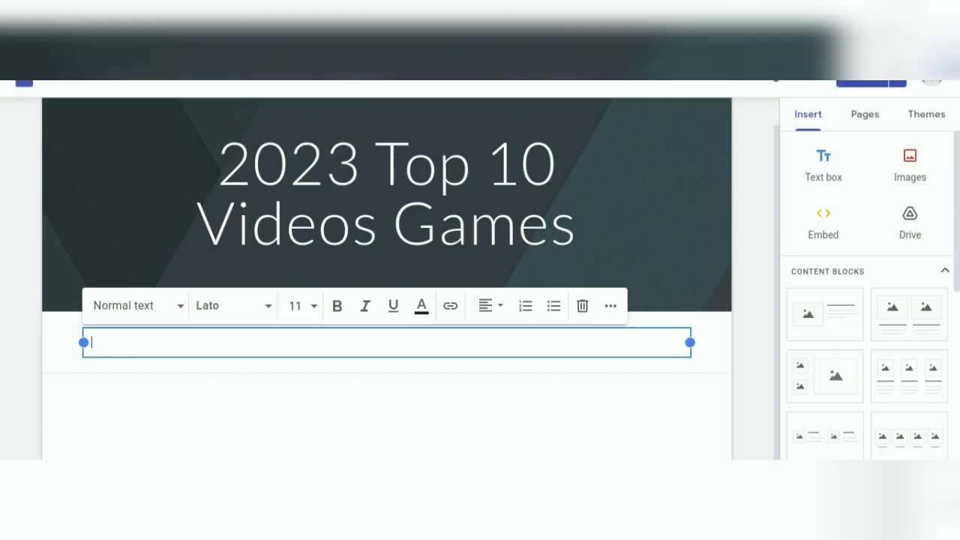
{"action": "mouse_move", "coordinate": [133, 343]}
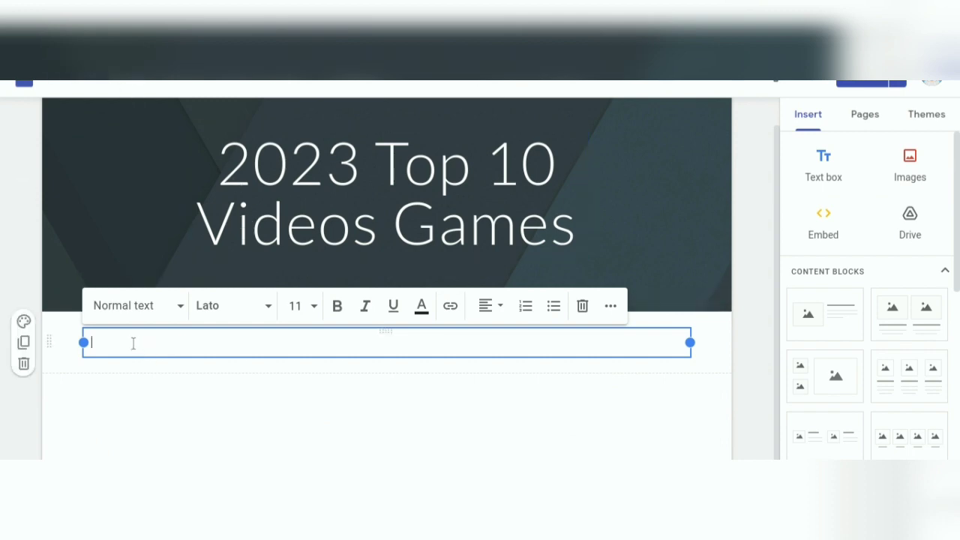
- Paste the YouTube iframe into a new Google Sites Embed code box, cursor placed before it
{"action": "left_click", "coordinate": [819, 231]}
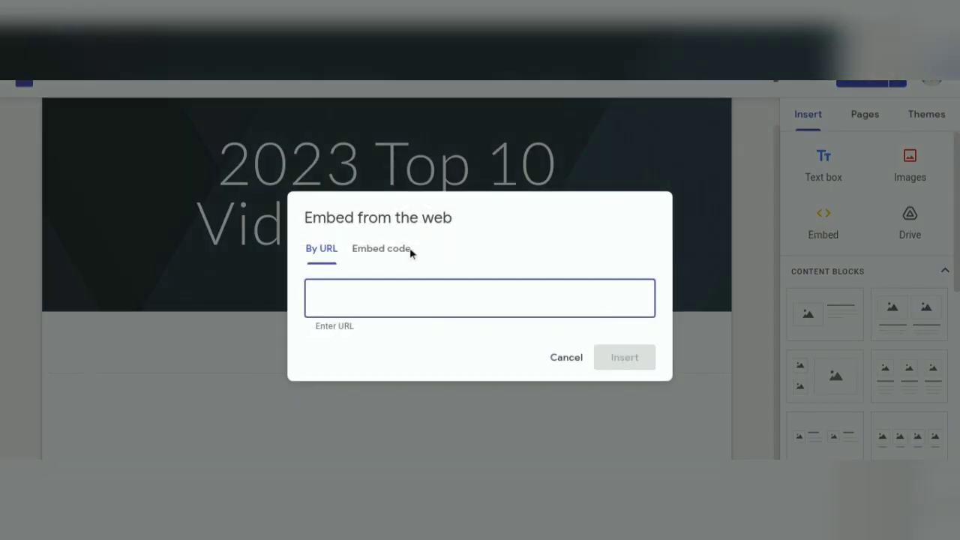
{"action": "left_click", "coordinate": [396, 256]}
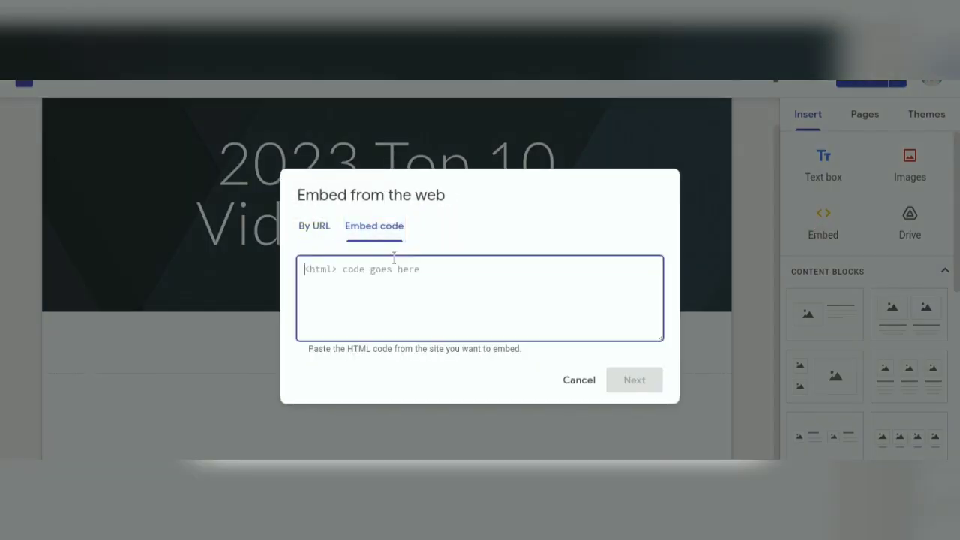
{"action": "left_click", "coordinate": [361, 284]}
{"action": "type", "text": "<iframe width=\"560\" height=\"315\" src=\"https://www.youtube.com/embed/6meu9JFYpdY\" title=\"YouTube video player\" frameborder=\"0\" allow=\"accelerometer; autoplay; clipboard-write; encrypted-media; gyroscope; picture-in-picture\" allowfullscreen></iframe>"}
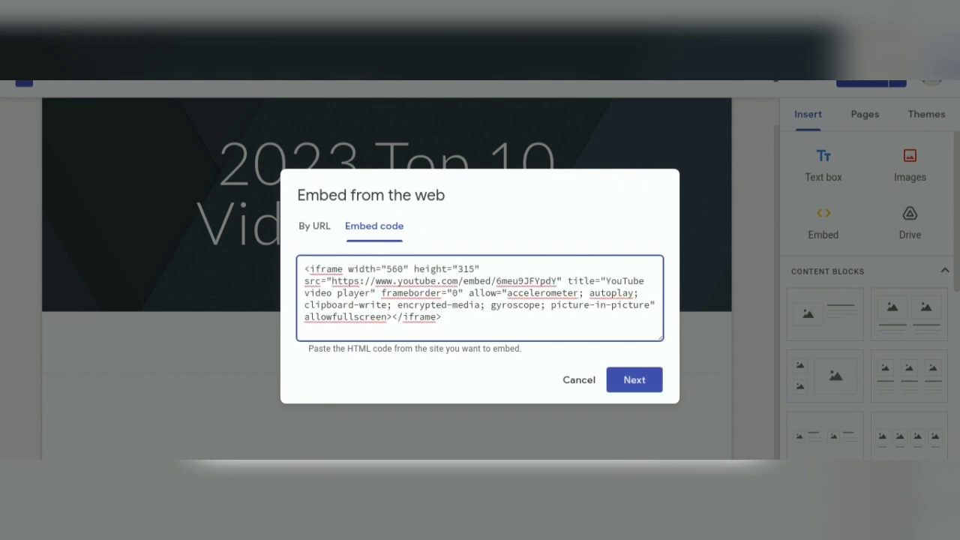
{"action": "left_click", "coordinate": [306, 268]}
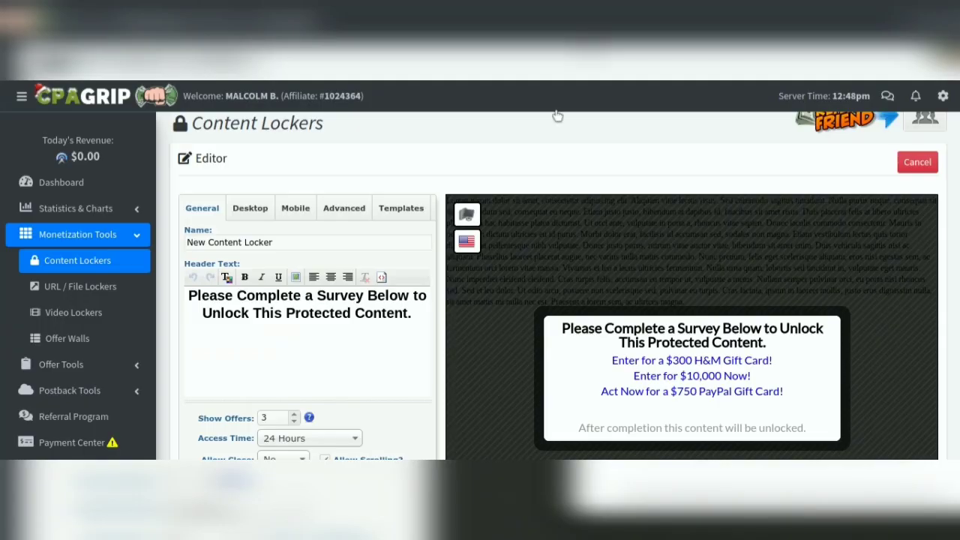
- Edit New Content Locker and set its Access Time to Forever
{"action": "scroll", "coordinate": [391, 284], "scroll_direction": "down", "scroll_amount": 3}
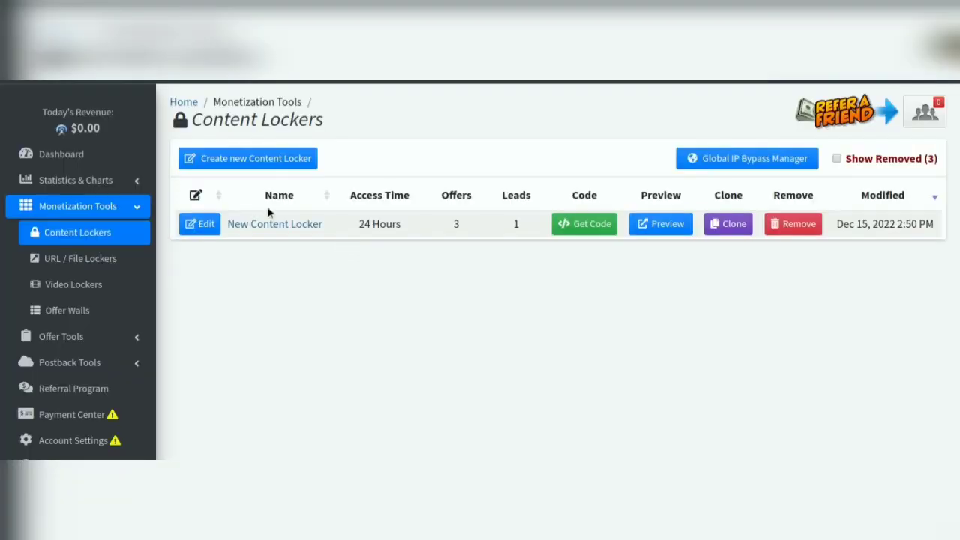
{"action": "scroll", "coordinate": [330, 242], "scroll_direction": "up", "scroll_amount": 1}
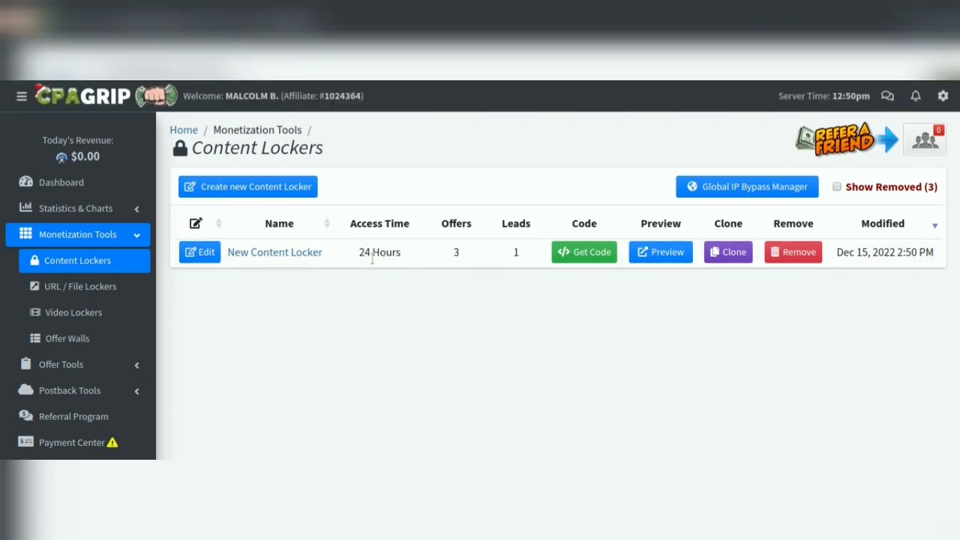
{"action": "left_click", "coordinate": [208, 256]}
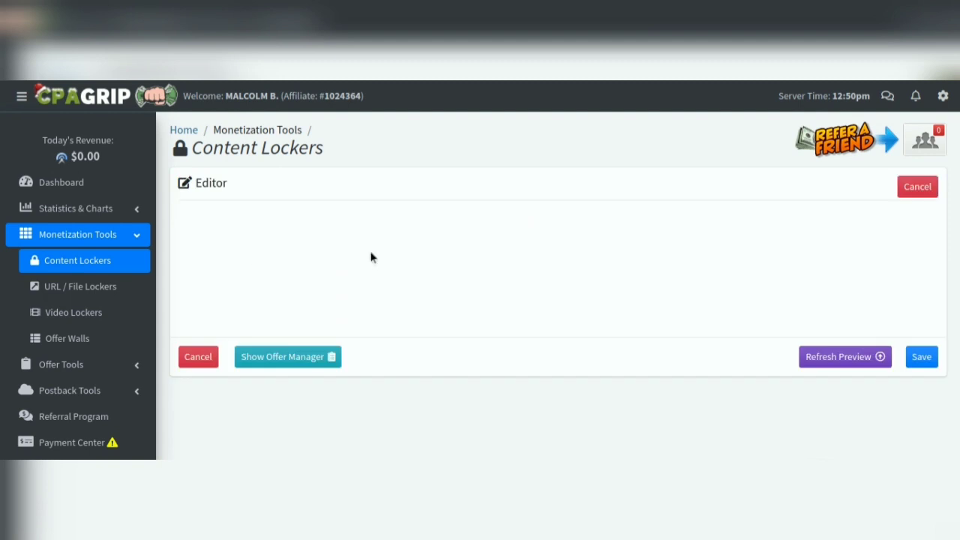
{"action": "scroll", "coordinate": [298, 285], "scroll_direction": "down", "scroll_amount": 1}
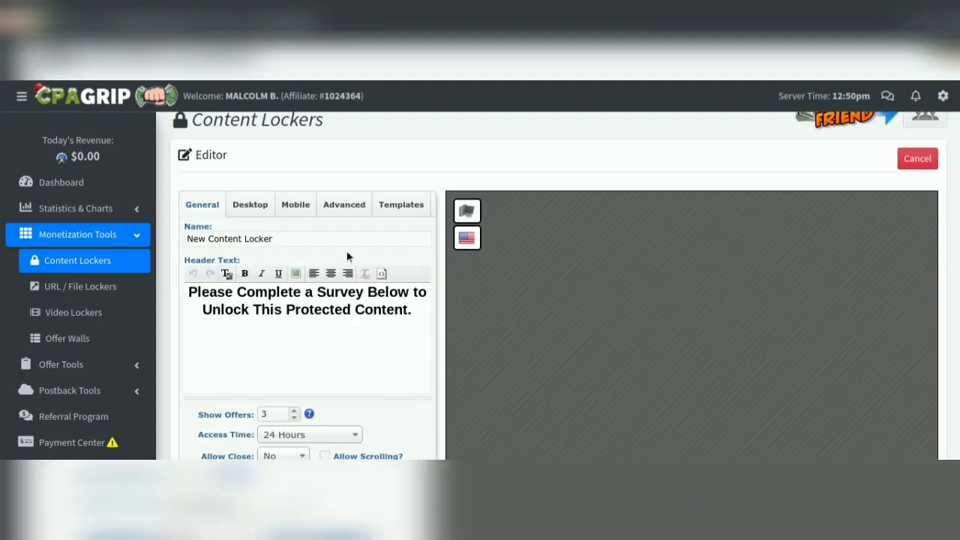
{"action": "scroll", "coordinate": [312, 373], "scroll_direction": "down", "scroll_amount": 2}
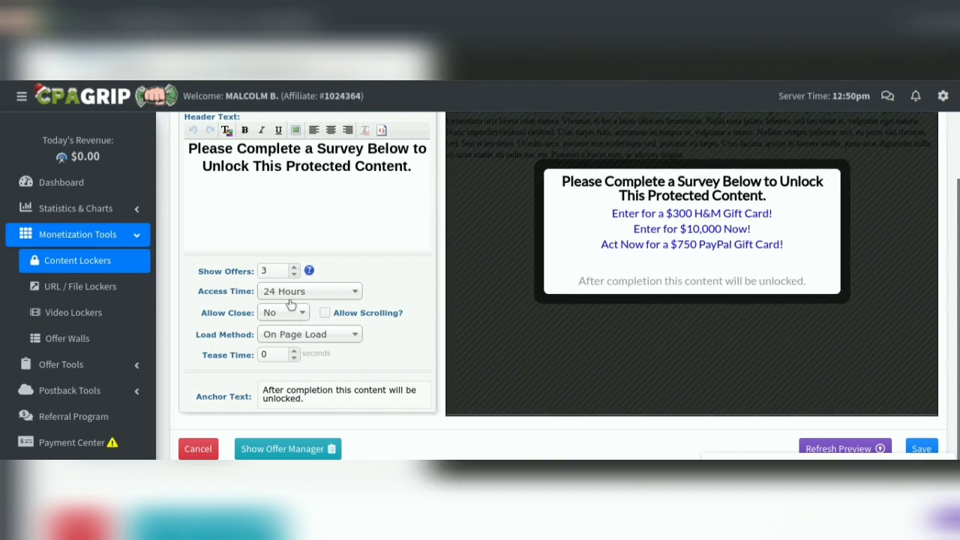
{"action": "left_click", "coordinate": [289, 294]}
{"action": "scroll", "coordinate": [315, 368], "scroll_direction": "up", "scroll_amount": 2}
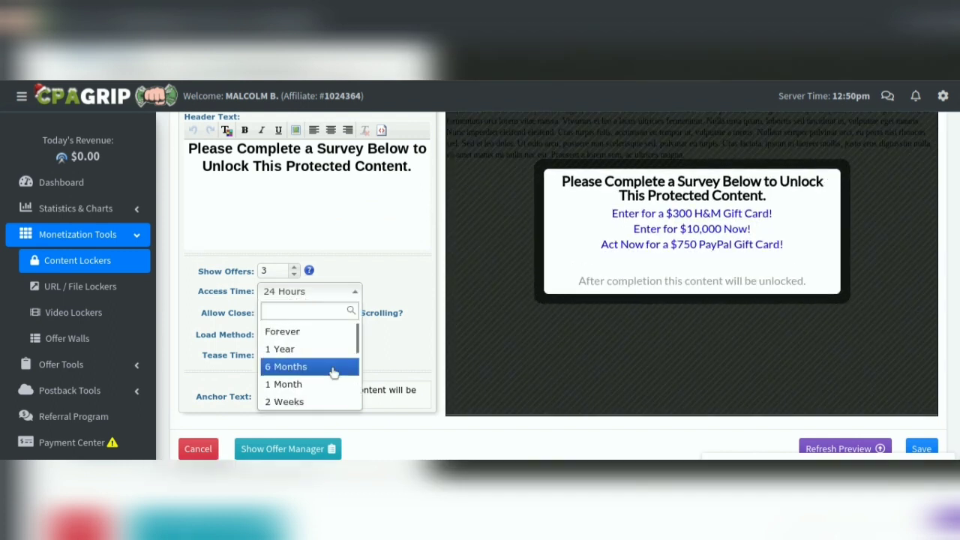
{"action": "left_click", "coordinate": [283, 331]}
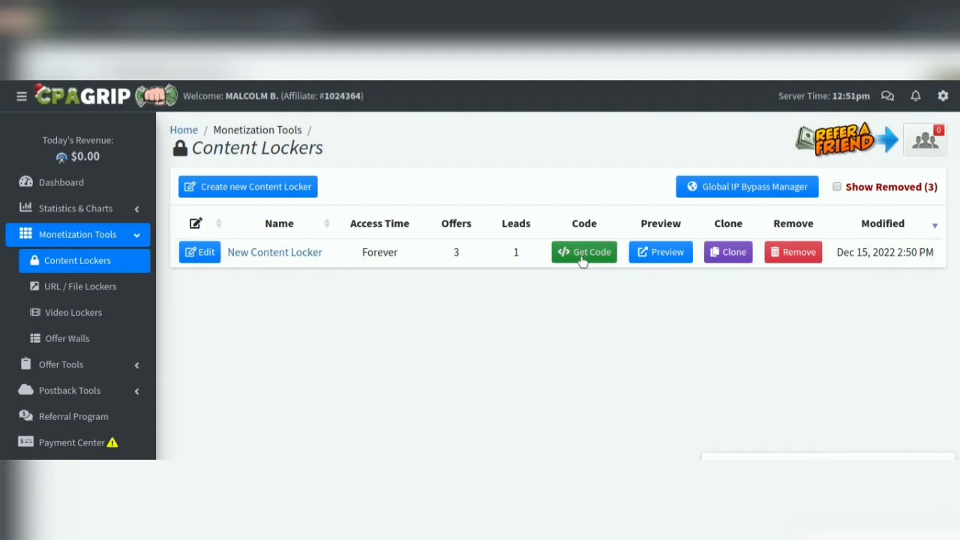
- Generate the locker script with No-Javascript and AdBlock Protection enabled, and copy it
{"action": "left_click", "coordinate": [582, 255]}
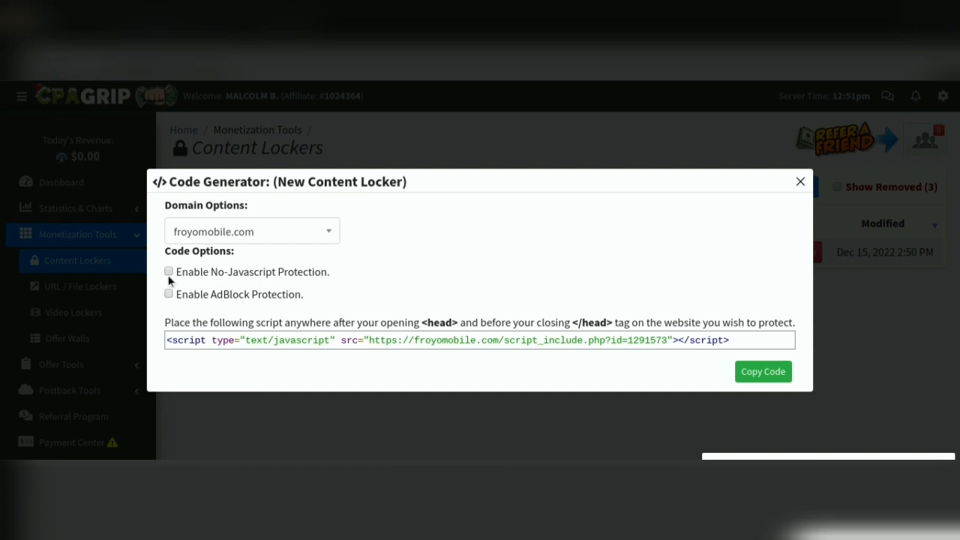
{"action": "left_click", "coordinate": [168, 273]}
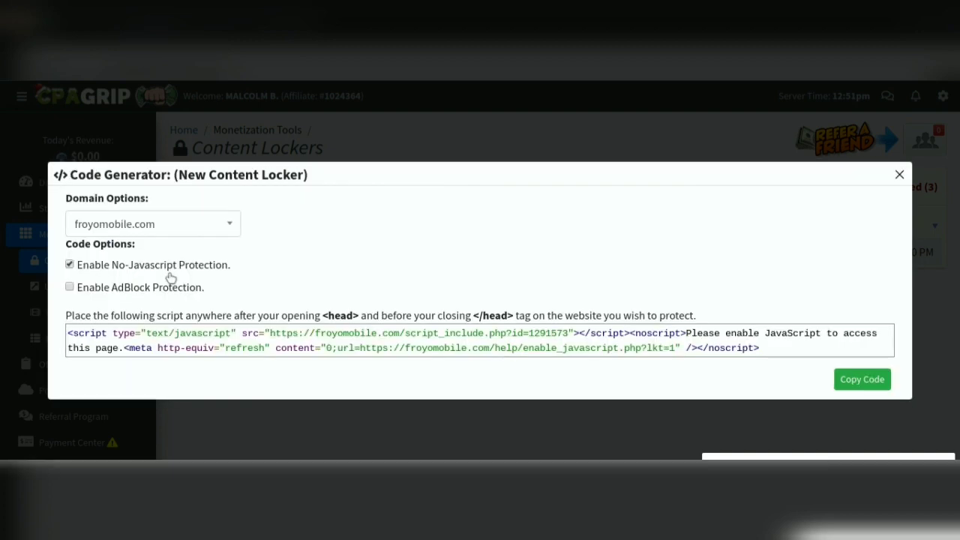
{"action": "left_click", "coordinate": [70, 288]}
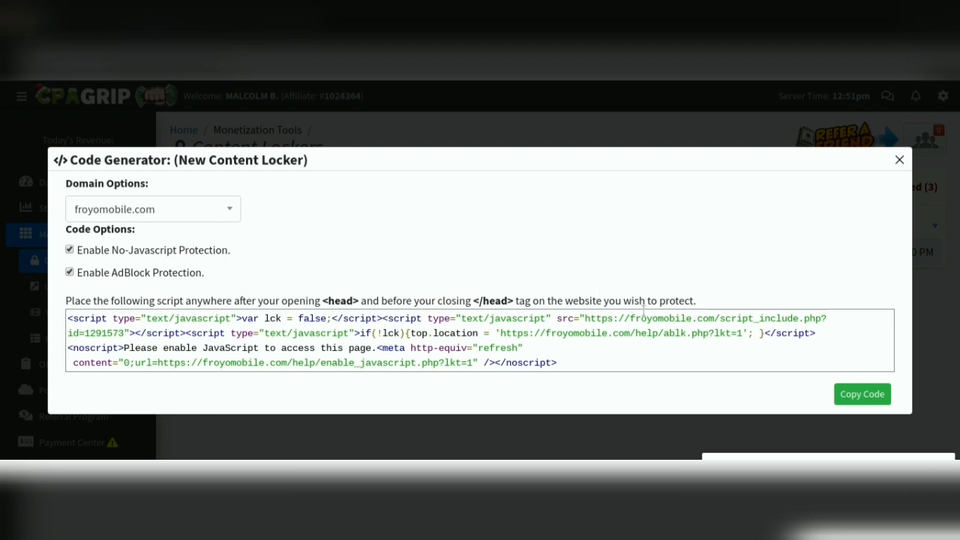
{"action": "left_click", "coordinate": [890, 393]}
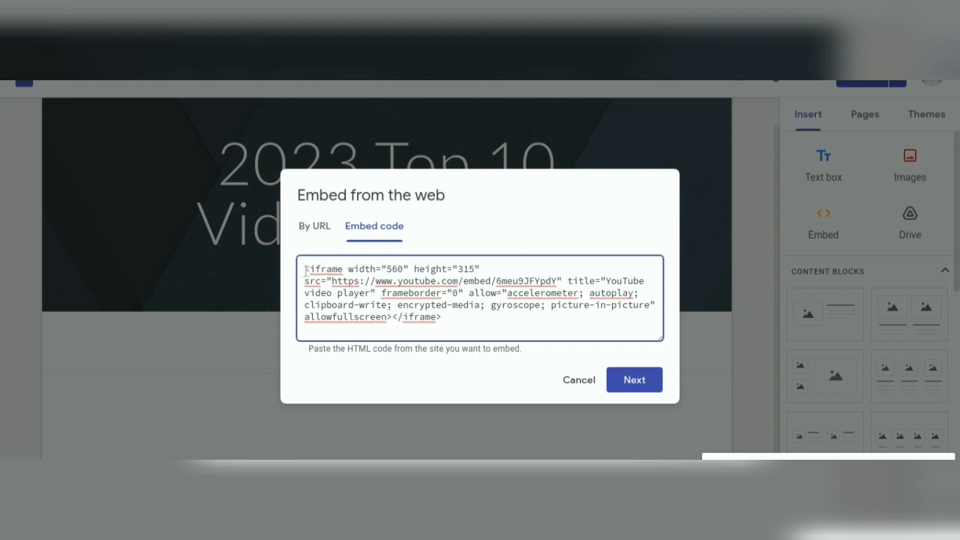
- Paste the locker script before the iframe code, then preview and insert the embed
{"action": "key", "text": "ctrl+v"}
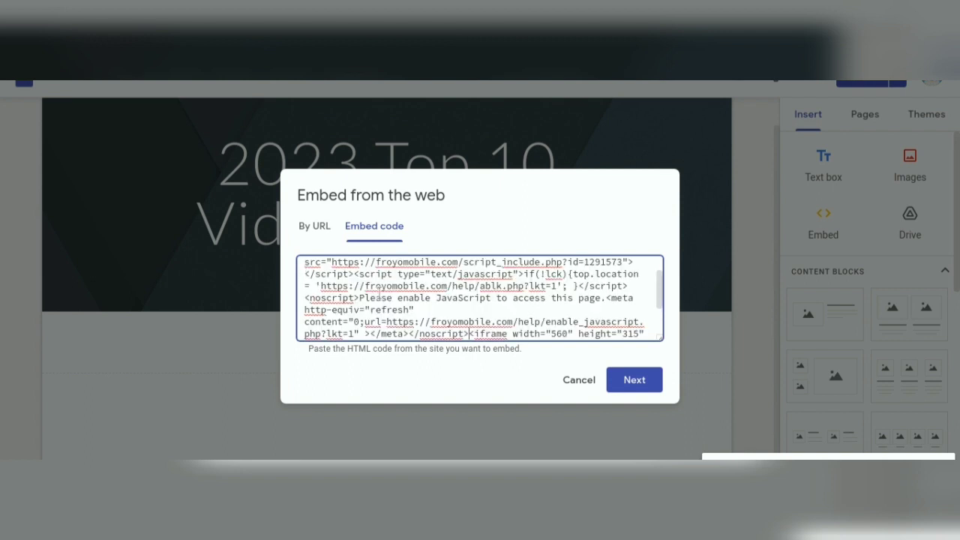
{"action": "left_click", "coordinate": [630, 380]}
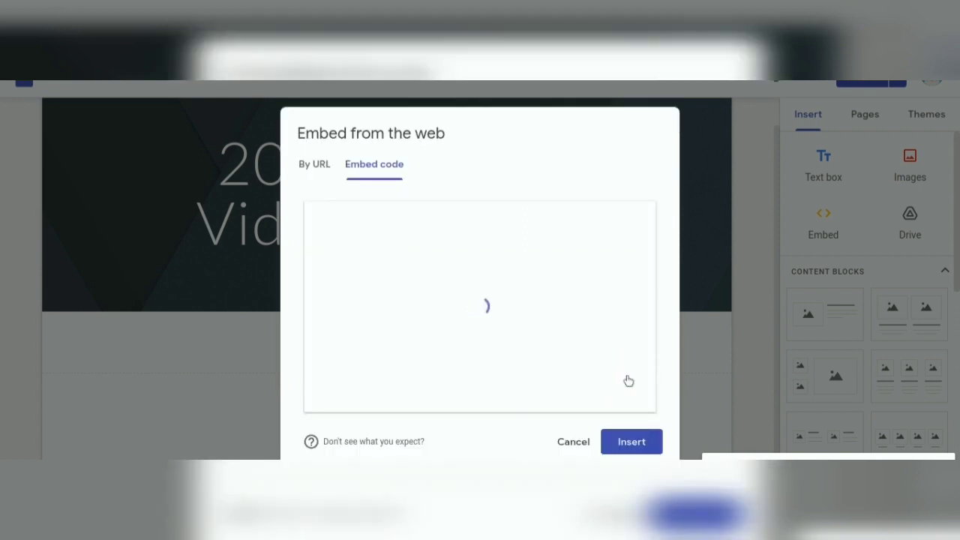
{"action": "left_click", "coordinate": [629, 442]}
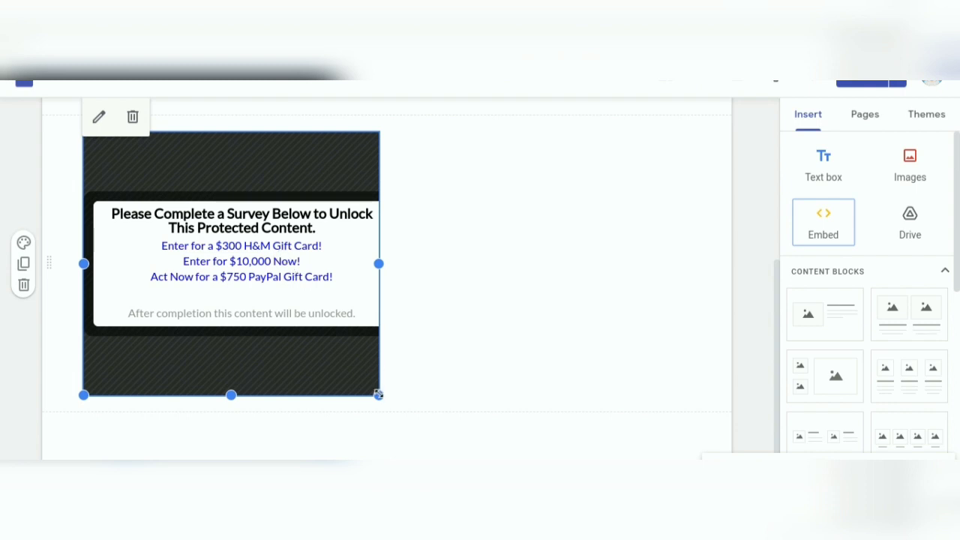
- Drag the embed's resize handle rightward to widen the locked video box
{"action": "left_click_drag", "start_coordinate": [378, 394], "coordinate": [391, 397]}
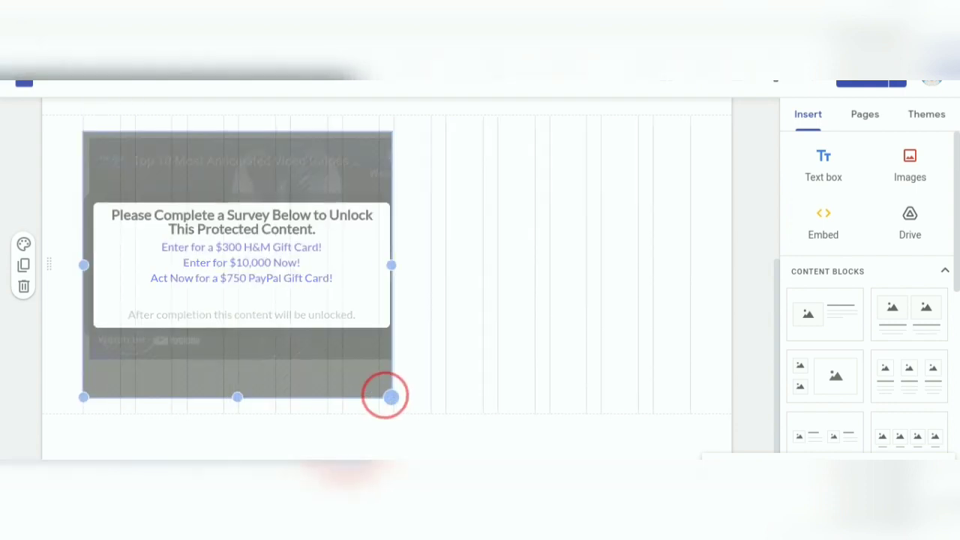
{"action": "left_click_drag", "start_coordinate": [391, 397], "coordinate": [410, 396]}
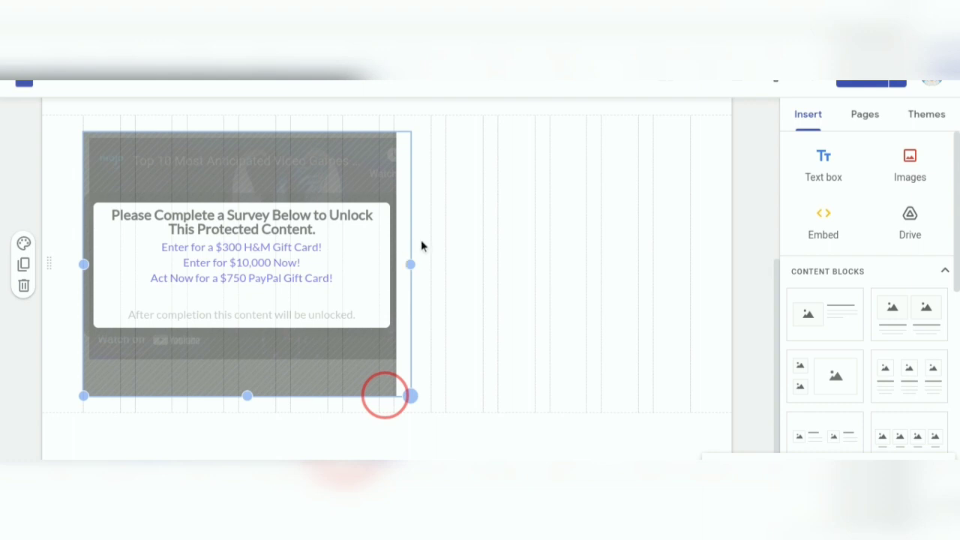
{"action": "left_click_drag", "start_coordinate": [420, 246], "coordinate": [423, 243]}
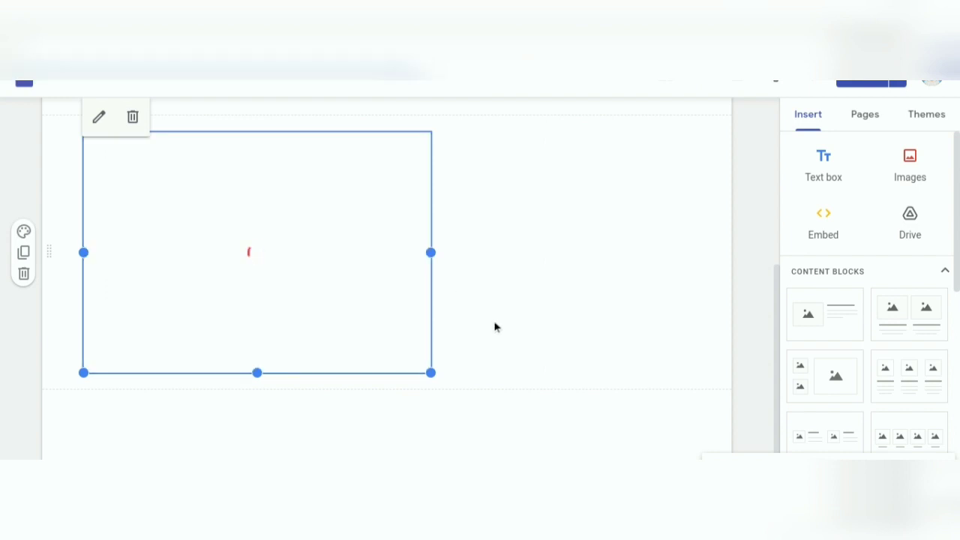
- Scroll the Google Sites page up and down while the resized embed reloads its survey-locked video
{"action": "scroll", "coordinate": [495, 327], "scroll_direction": "up", "scroll_amount": 2}
{"action": "scroll", "coordinate": [495, 327], "scroll_direction": "up", "scroll_amount": 1}
{"action": "scroll", "coordinate": [495, 327], "scroll_direction": "down", "scroll_amount": 2}
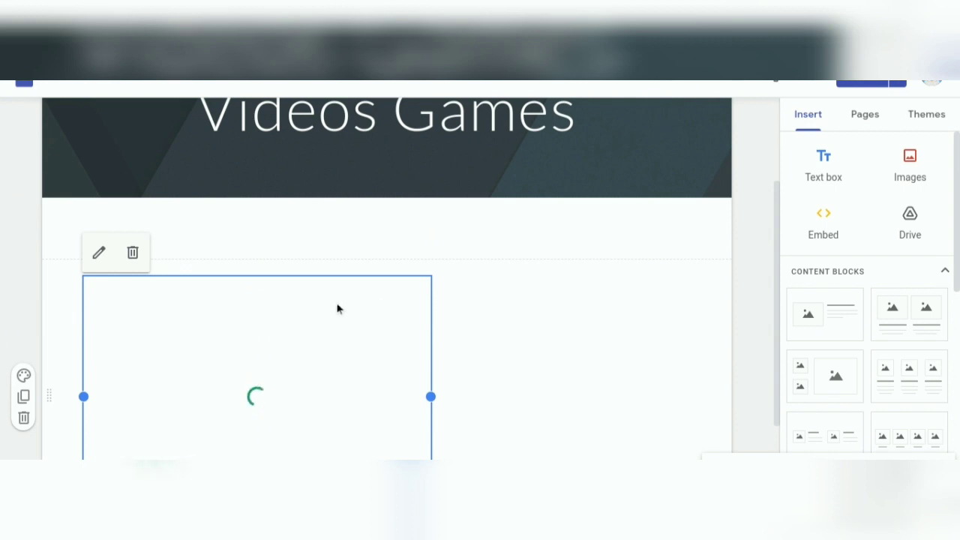
{"action": "scroll", "coordinate": [313, 320], "scroll_direction": "down", "scroll_amount": 1}
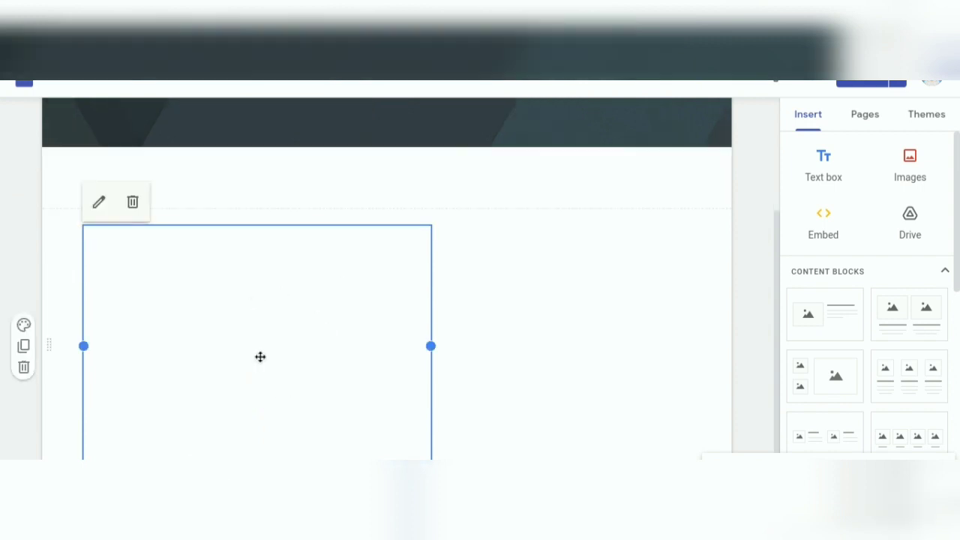